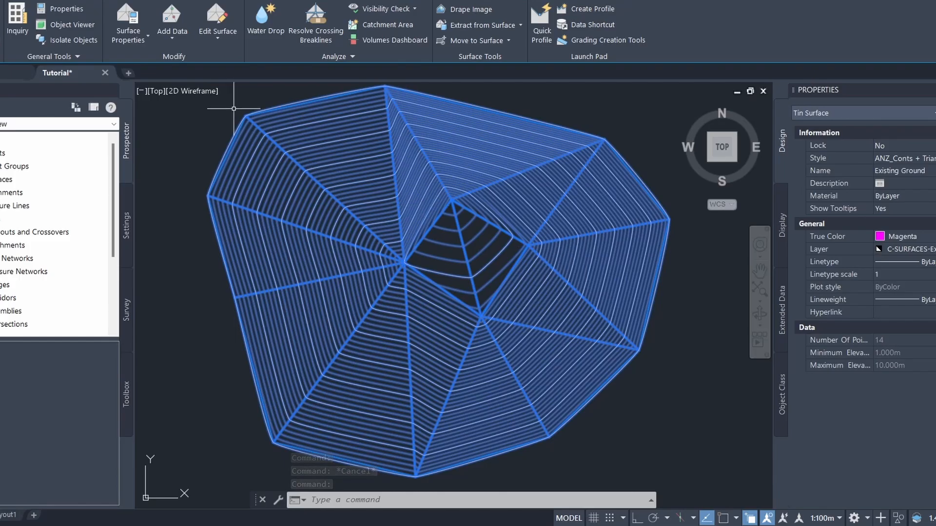
Step: Inspect the existing ground surface in 3D with the Object Viewer
left_click(88, 27)
mouse_move(437, 233)
left_mouse_down()
mouse_move(424, 234)
mouse_move(428, 218)
mouse_move(430, 249)
mouse_move(470, 262)
mouse_move(501, 235)
mouse_move(455, 278)
mouse_move(519, 277)
mouse_move(452, 236)
mouse_move(441, 211)
mouse_move(383, 215)
mouse_move(386, 270)
mouse_move(428, 263)
mouse_move(429, 229)
left_mouse_up()
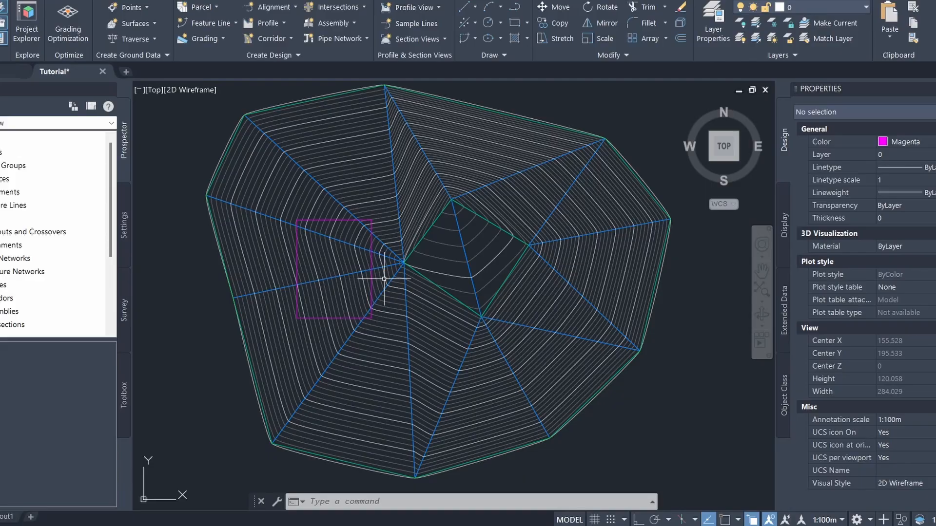
Step: Create a feature line in Site 1 from the magenta rectangle without erasing the original polyline
mouse_move(387, 281)
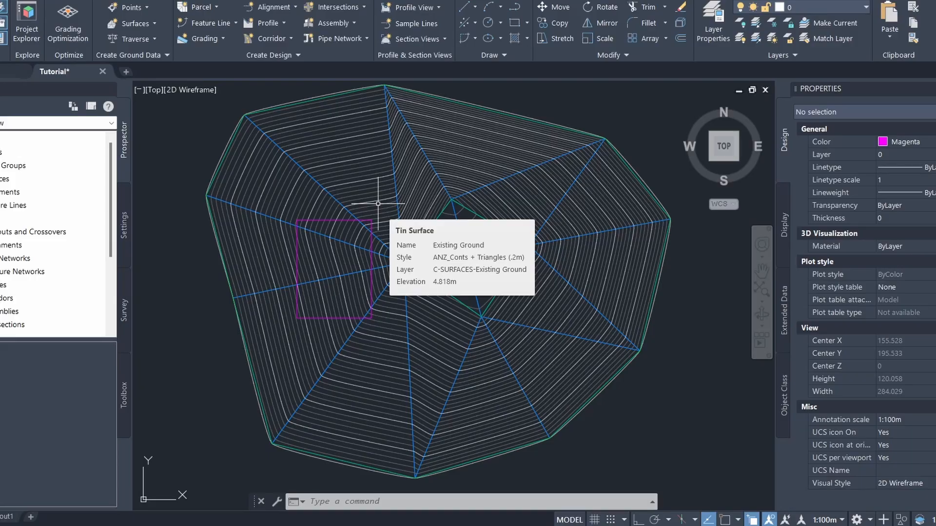
left_click(212, 23)
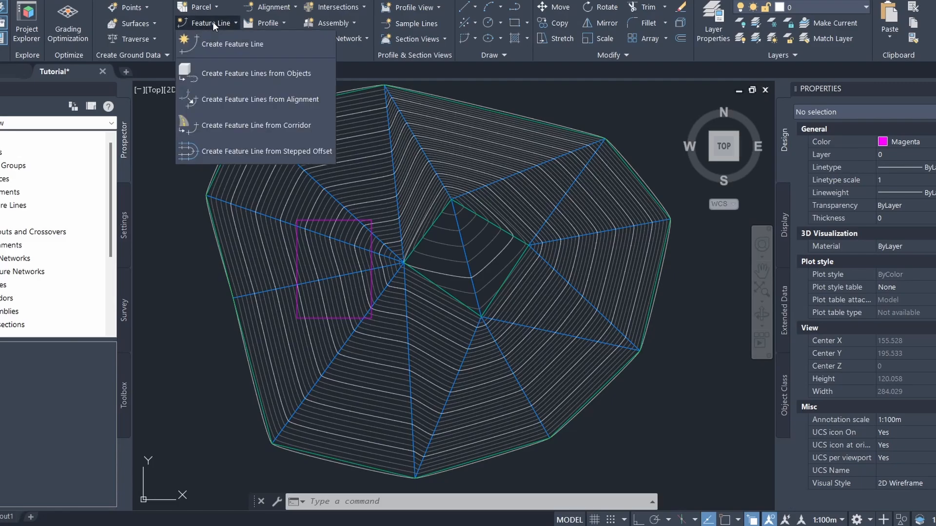
left_click(240, 71)
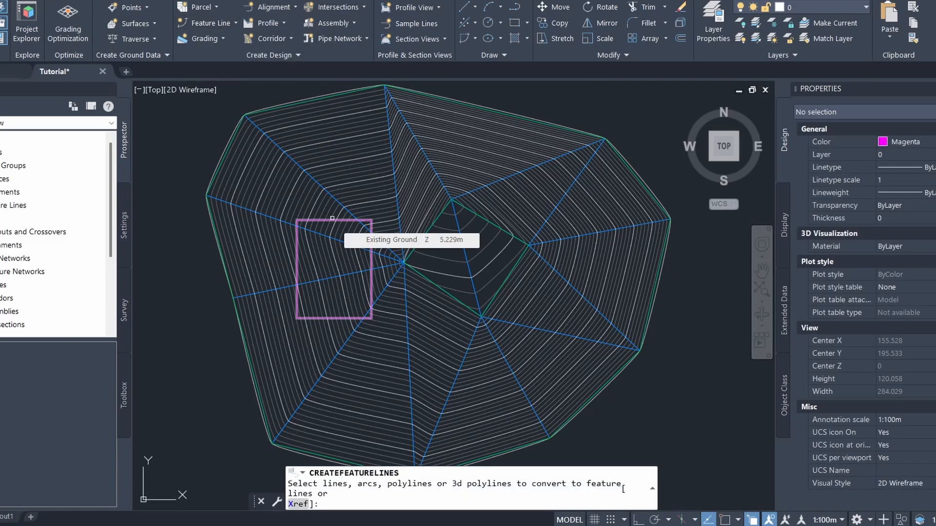
left_click(332, 218)
key("Return")
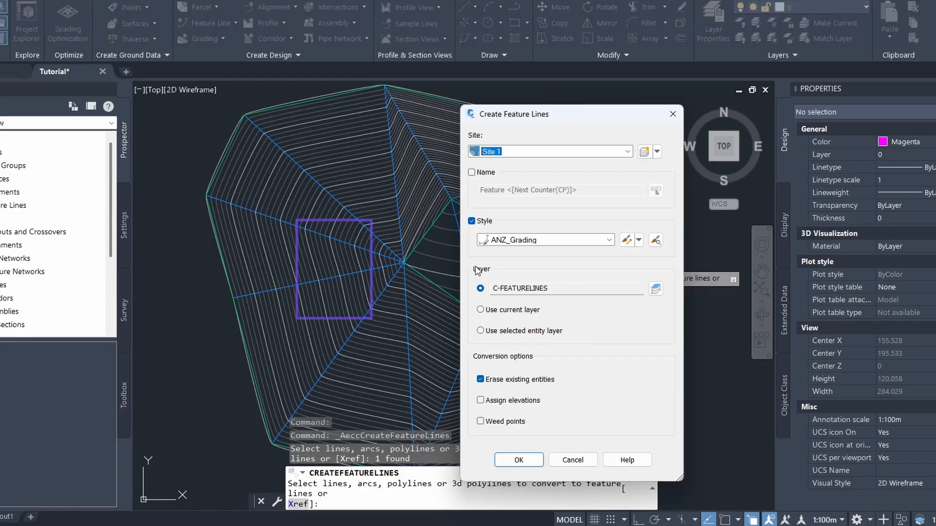
left_click(535, 386)
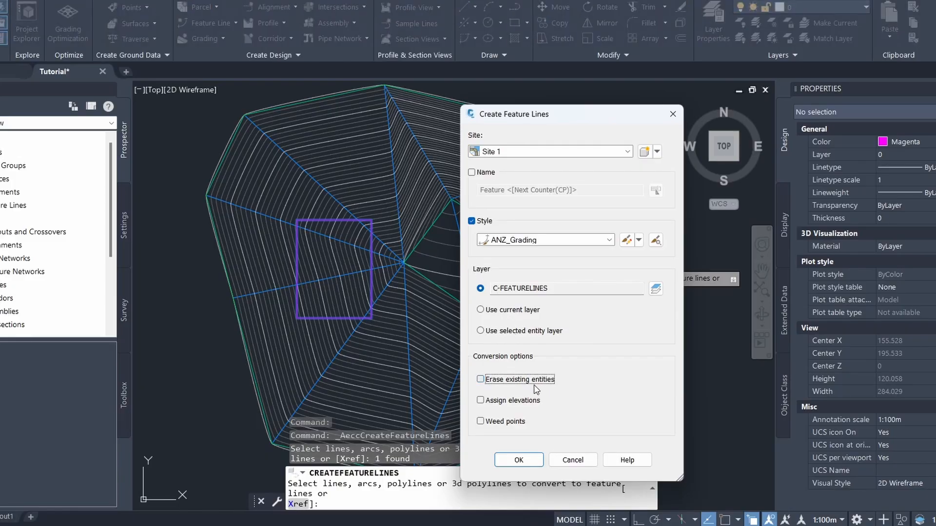
key("Return")
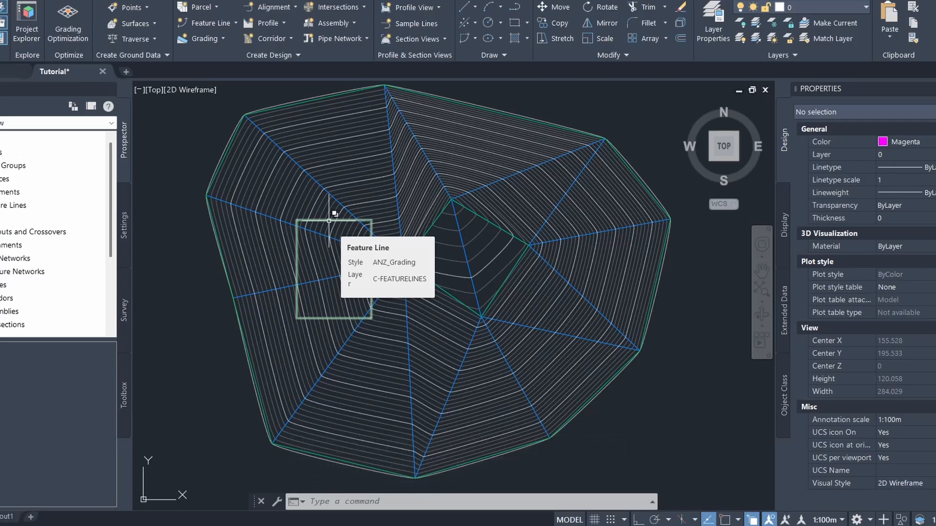
Step: Set the elevation of every point on the rectangular feature line to 7 m in the Elevation Editor
left_click(331, 220)
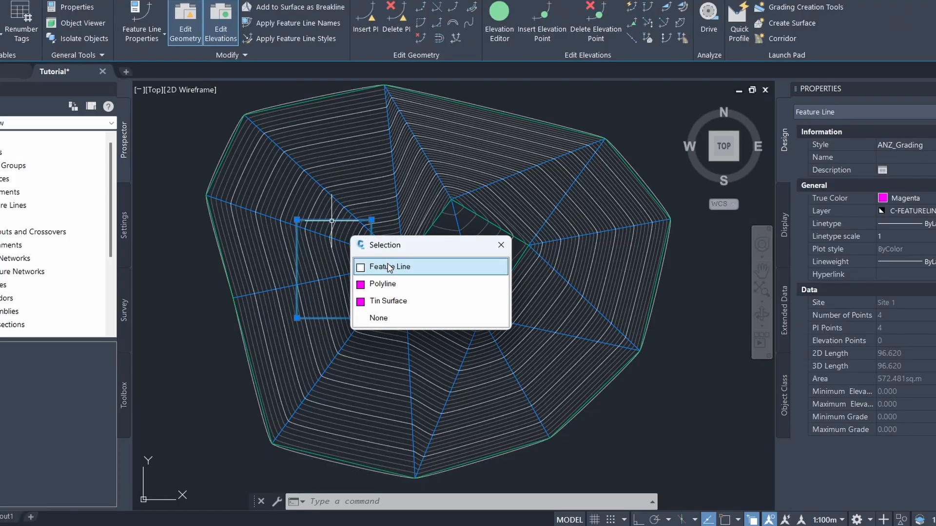
left_click(389, 266)
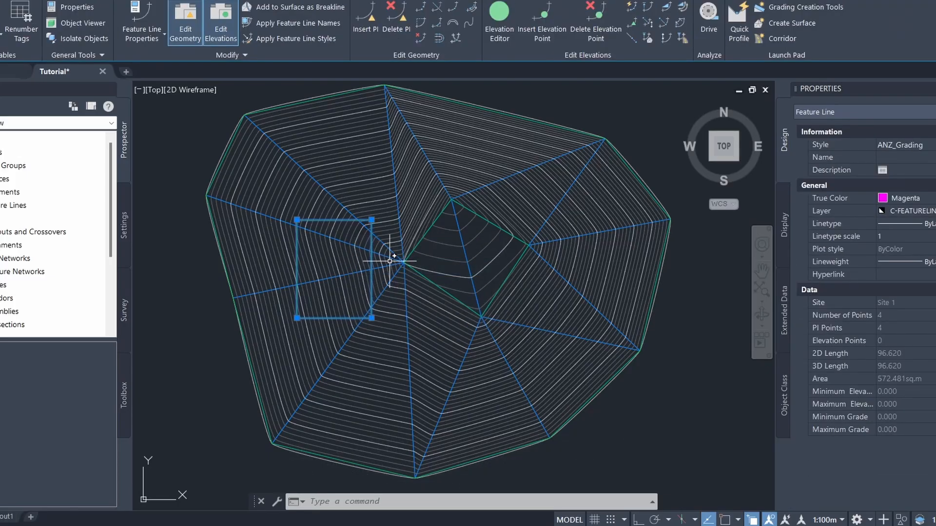
left_click(500, 38)
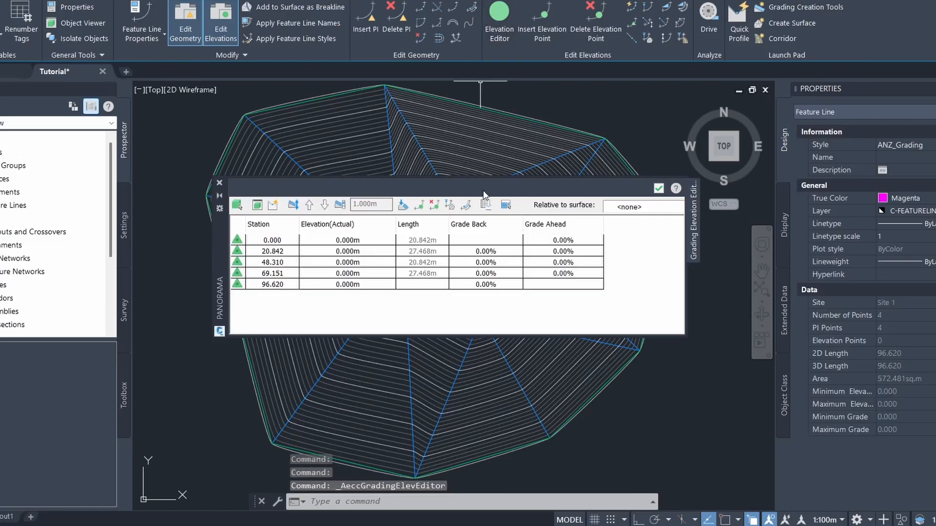
left_click_drag(347, 240, 362, 286)
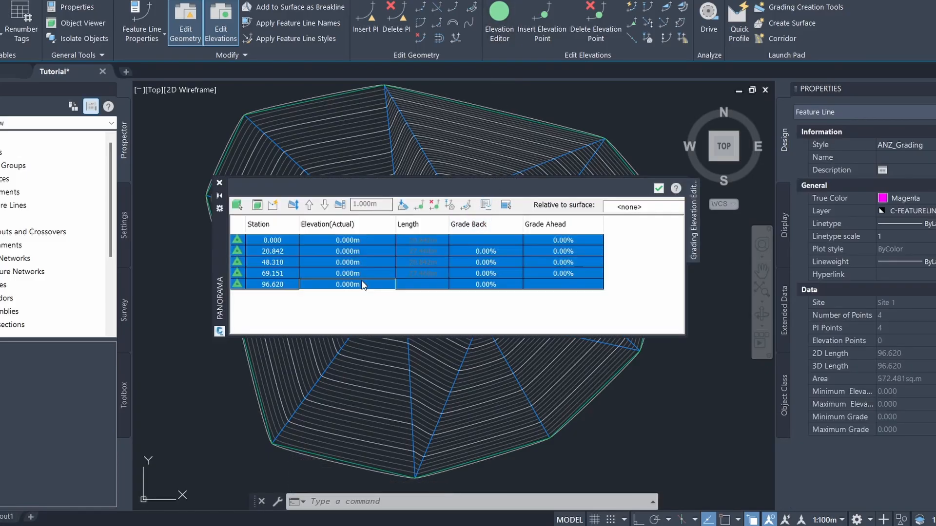
left_click(361, 285)
type("7")
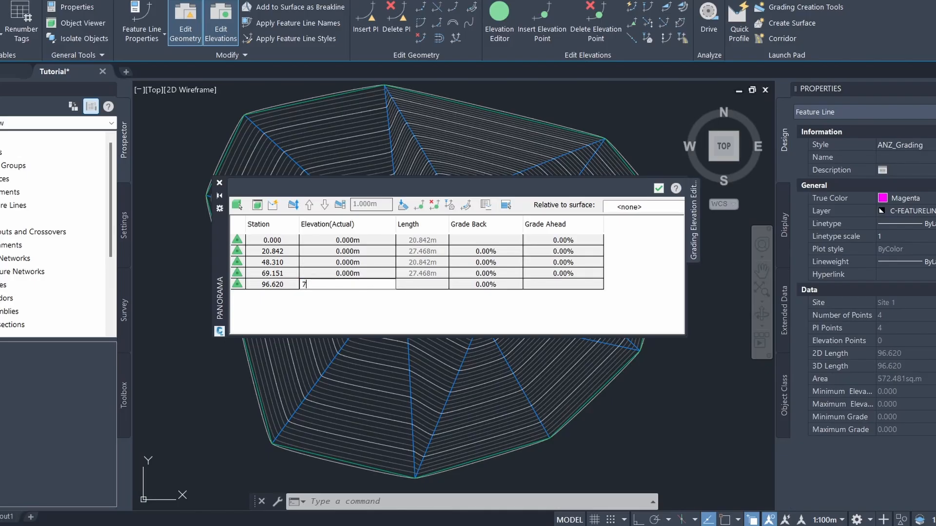
key("Return")
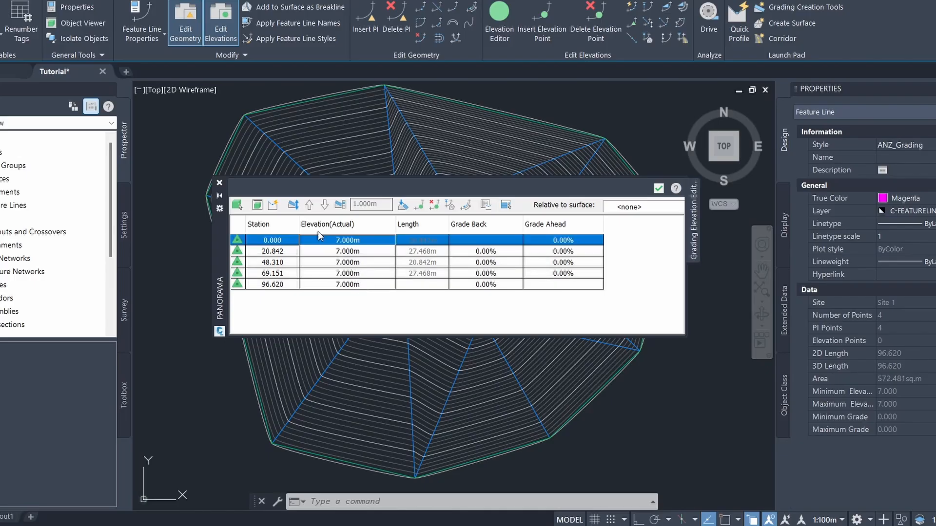
left_click(223, 183)
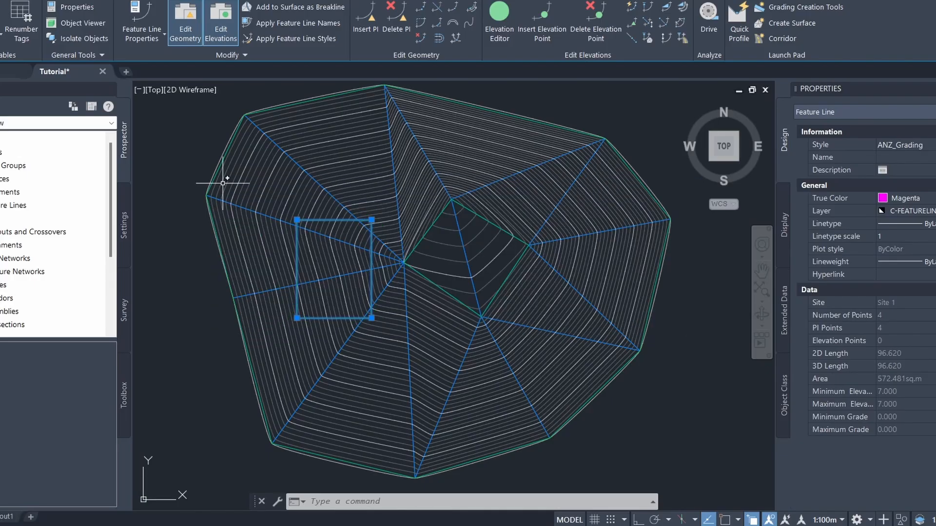
key("Escape")
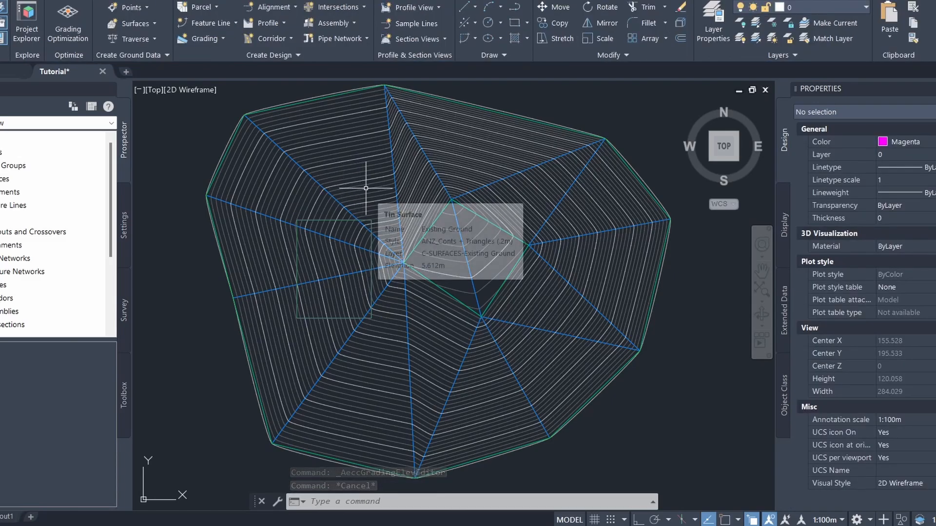
Step: Examine in 3D how the rectangular feature line sits relative to the existing ground surface
left_click(366, 188)
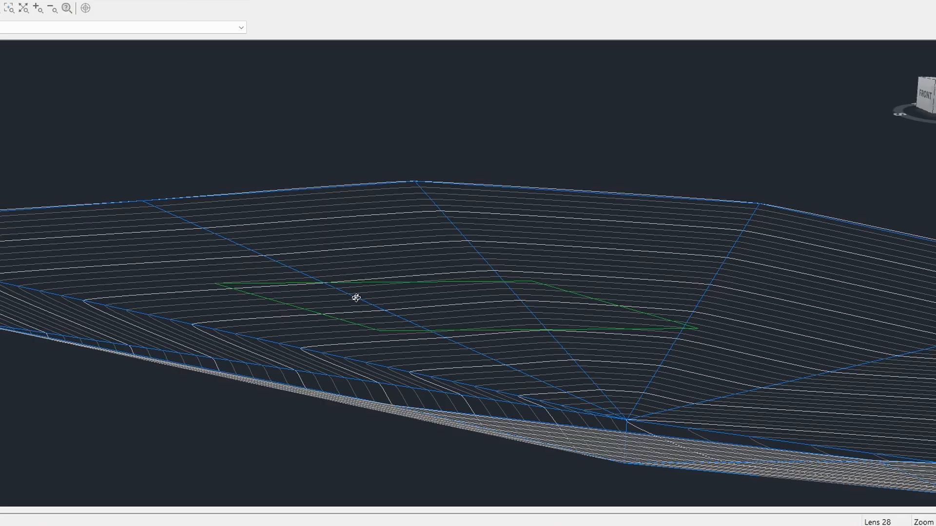
left_click_drag(409, 324, 485, 329)
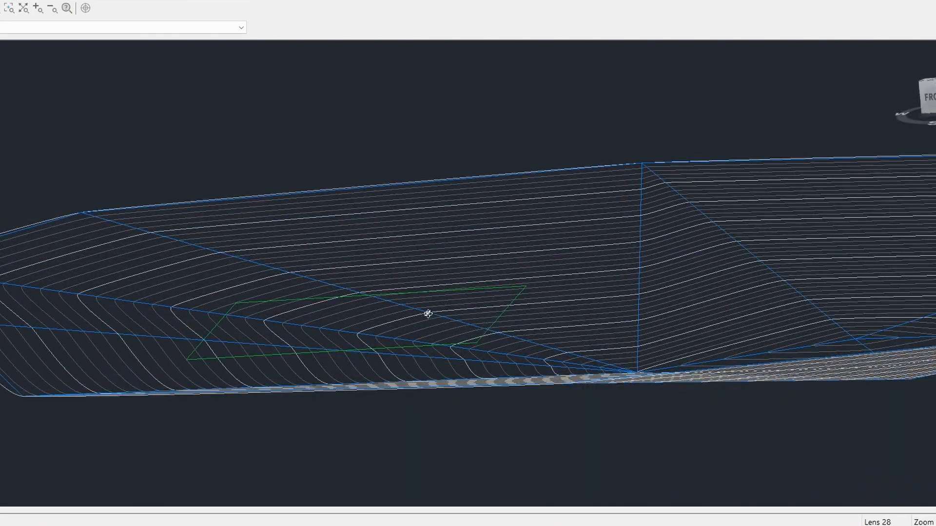
left_click_drag(394, 298, 503, 313)
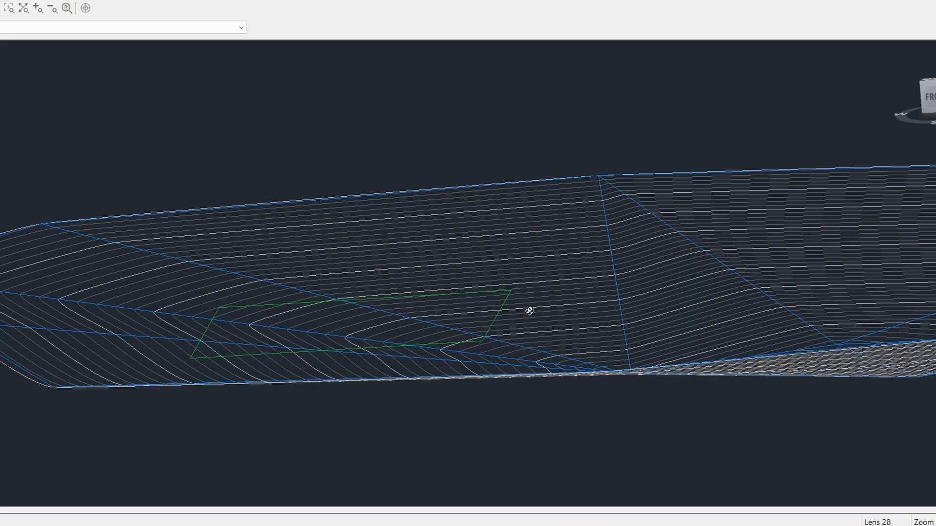
mouse_move(327, 356)
left_mouse_down()
mouse_move(336, 345)
mouse_move(343, 356)
left_mouse_up()
left_click_drag(453, 341, 290, 290)
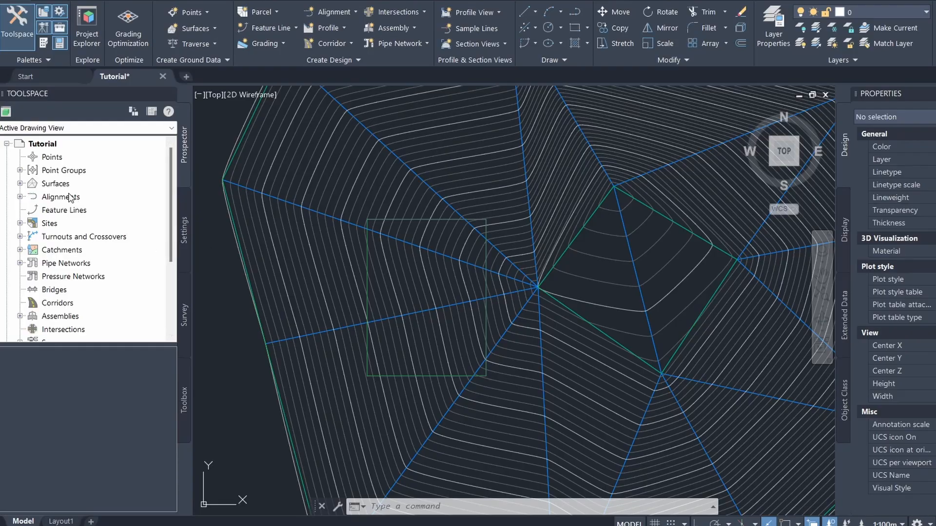
Step: Create a TIN surface named "Proposed Finished Levels"
left_click(20, 183)
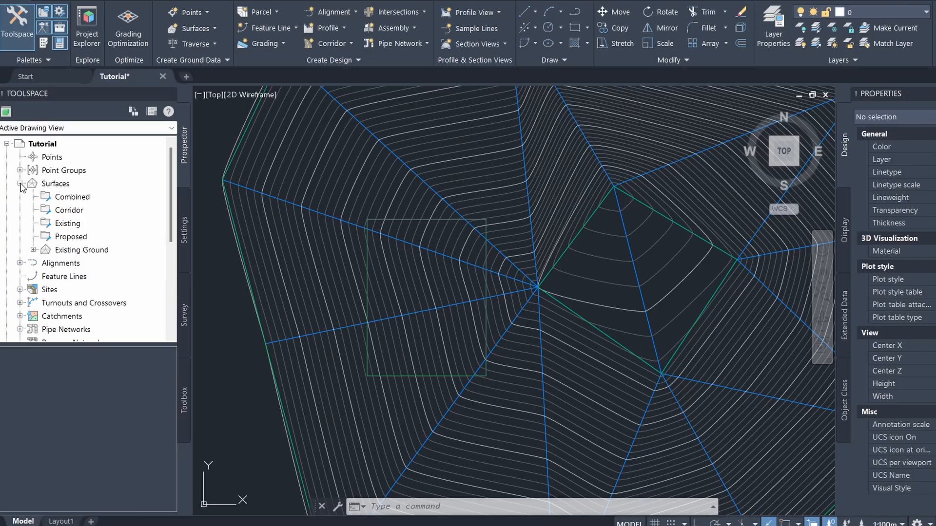
right_click(54, 187)
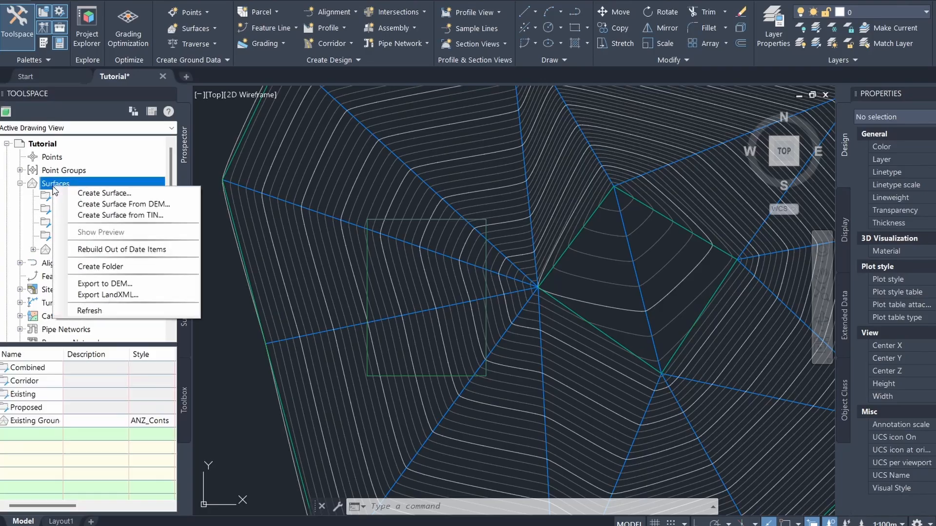
left_click(81, 193)
type("Proposed F")
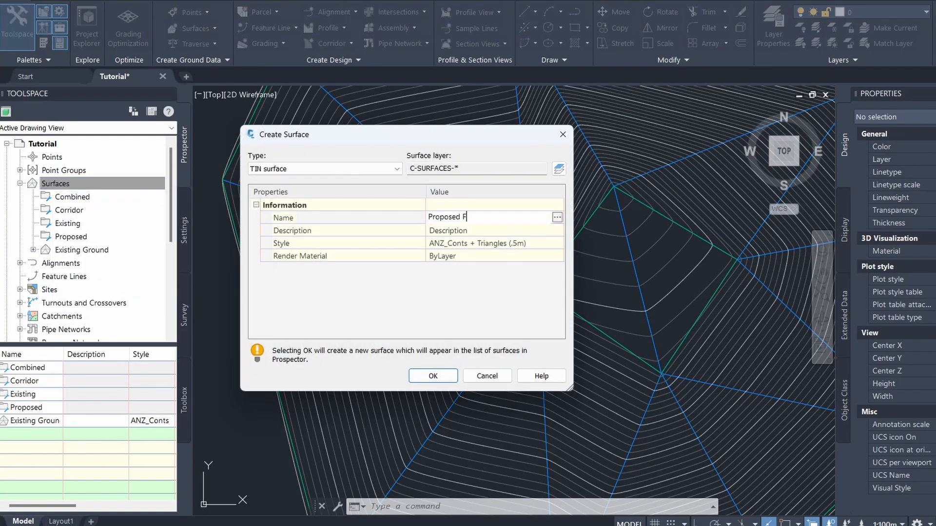
type("inished Levels")
left_click(433, 376)
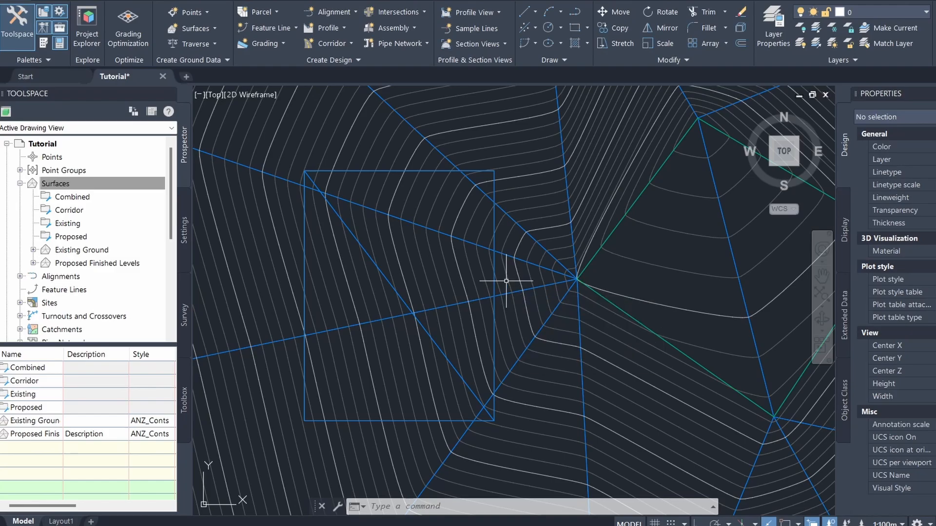
Step: Open the Grading Creation Tools for the rectangular feature line and set the grading criteria to Surface at Slope (1:x)
left_click(494, 287)
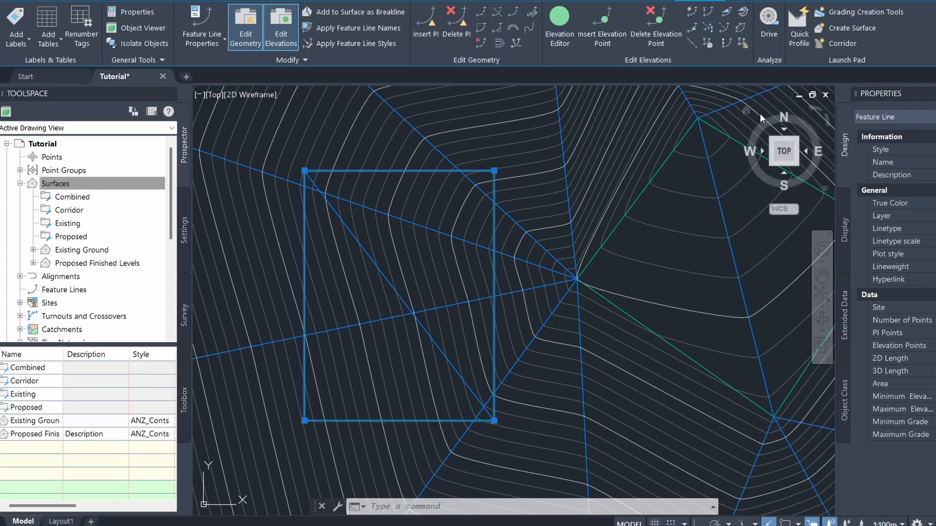
left_click(858, 13)
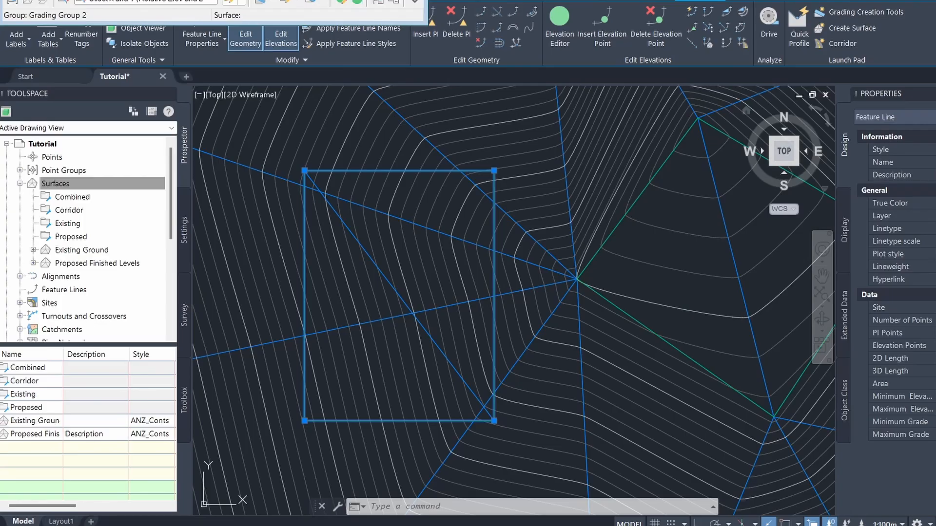
left_click_drag(308, 1, 576, 231)
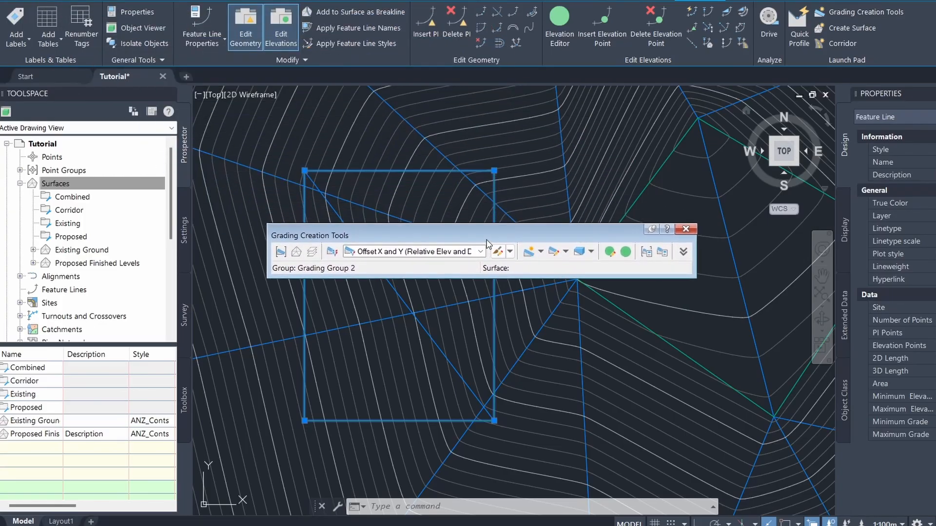
left_click_drag(487, 240, 485, 233)
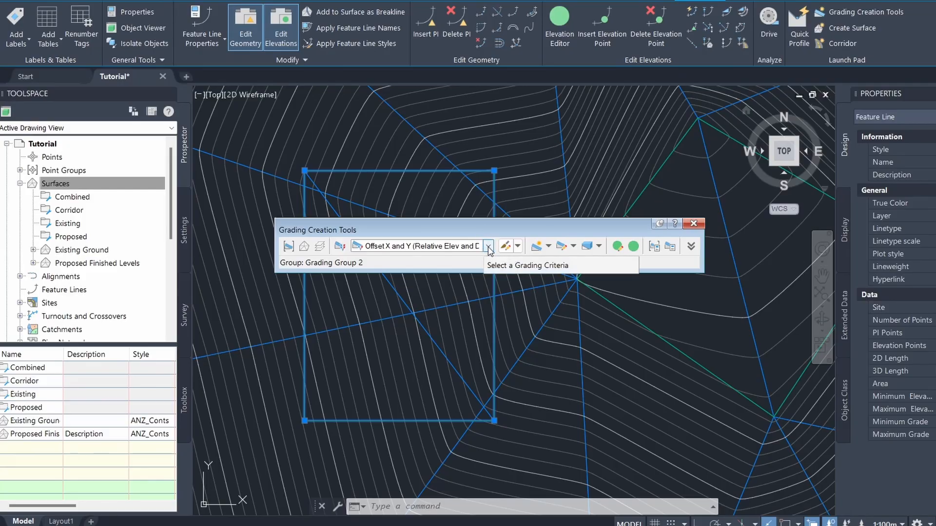
left_click(488, 247)
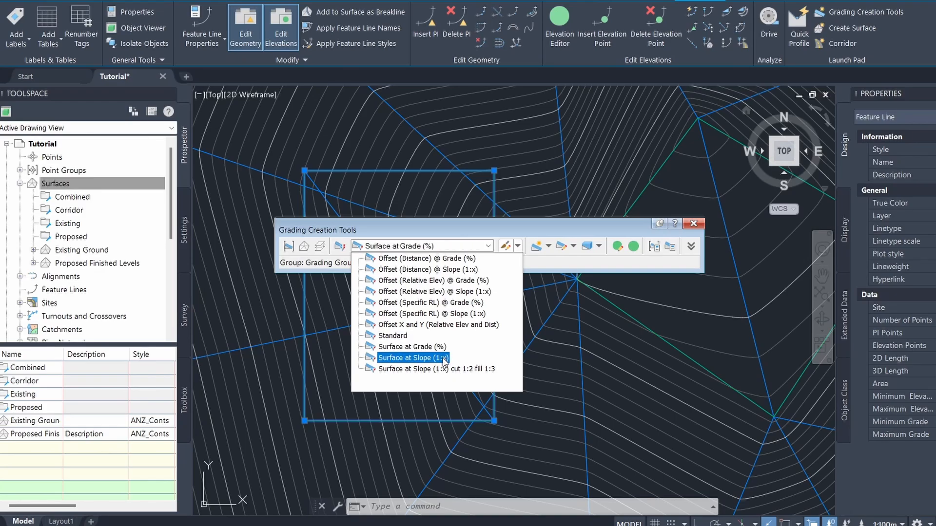
left_click(444, 363)
left_click(443, 360)
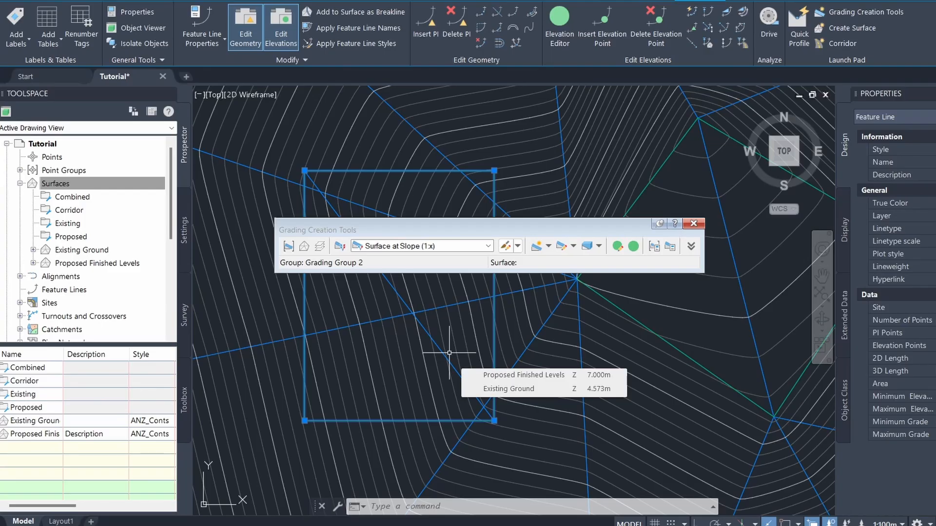
Step: Set Existing Ground as the target surface for the grading
left_click(304, 246)
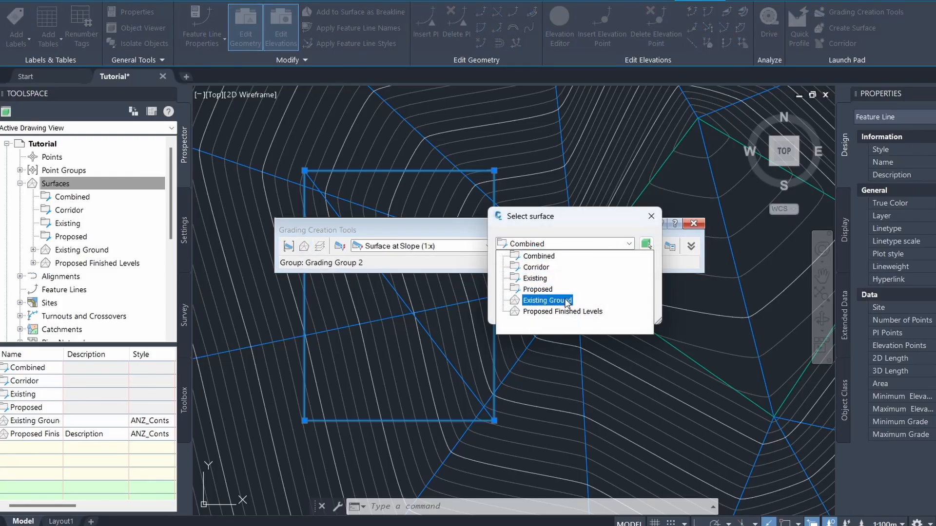
left_click(567, 300)
left_click(518, 307)
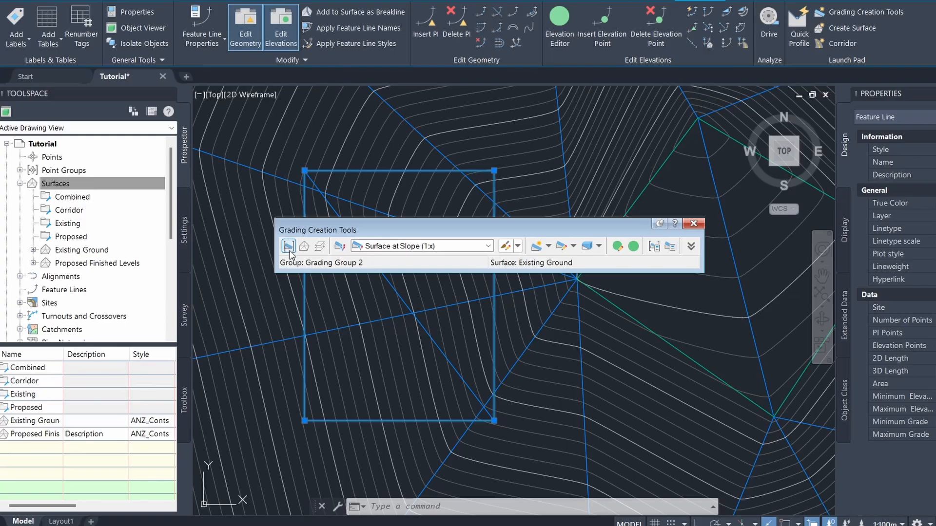
Step: Create a grading group in Site 1 with the default name and no automatic surface creation, and make it the active group
left_click(289, 246)
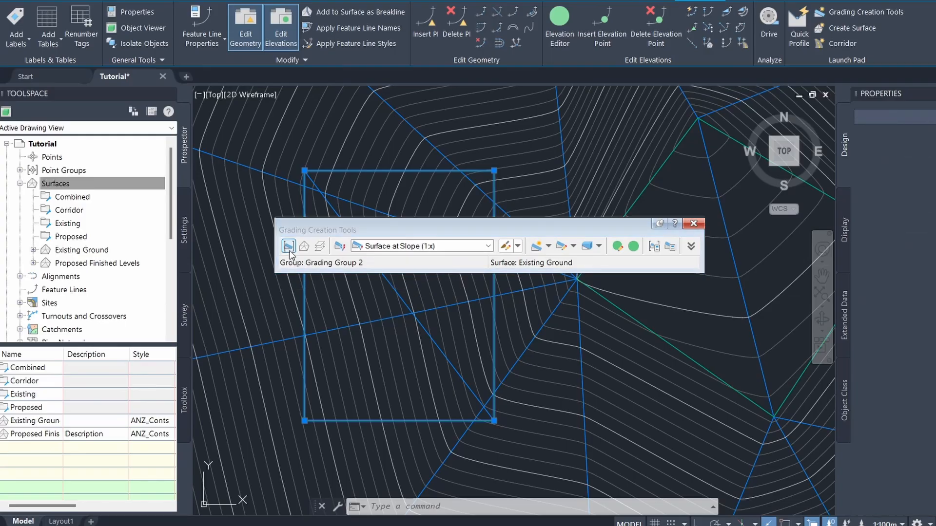
left_click(513, 227)
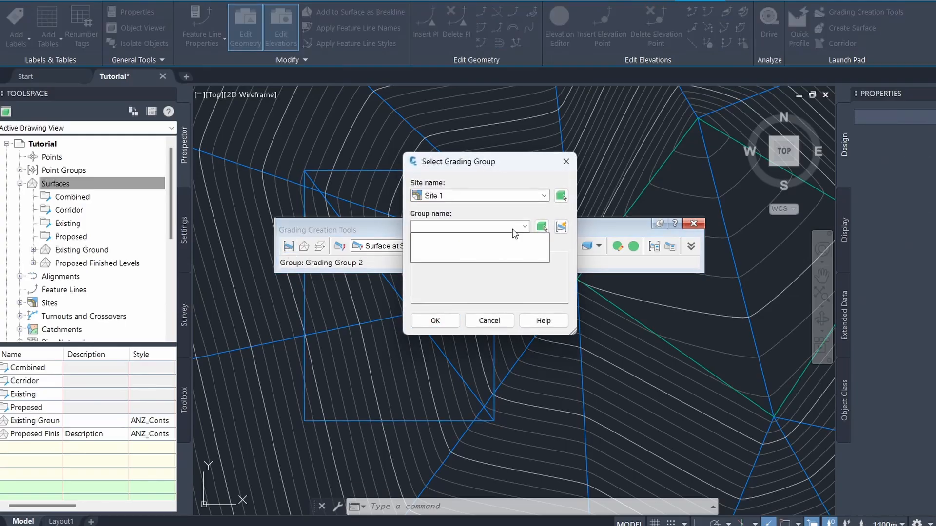
left_click(561, 228)
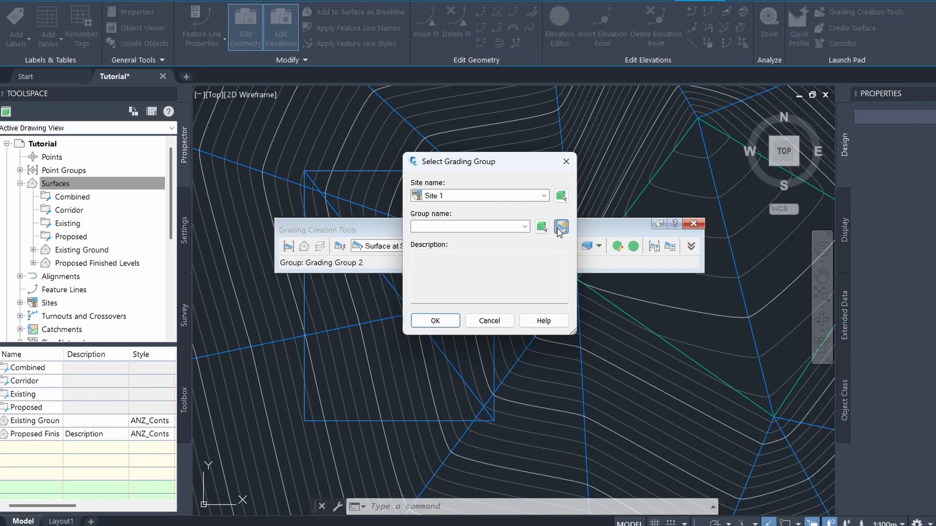
left_click(560, 227)
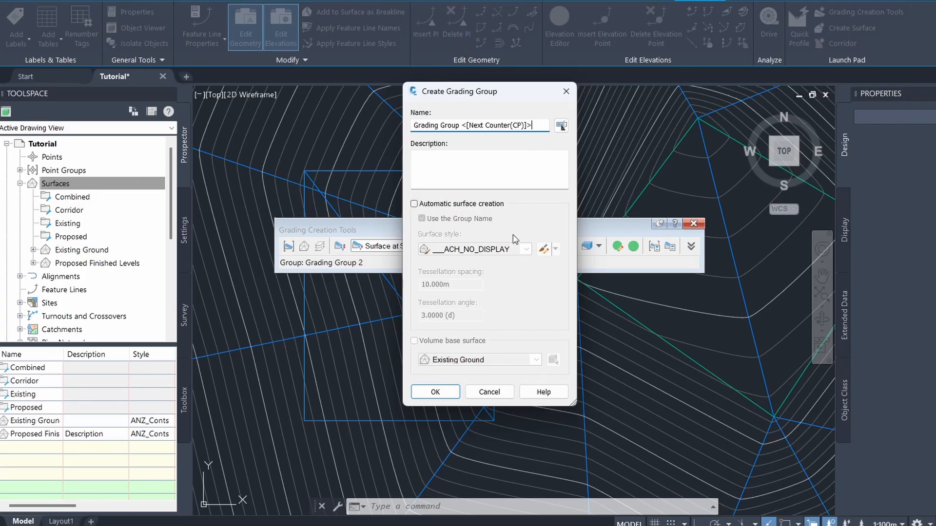
left_click(442, 392)
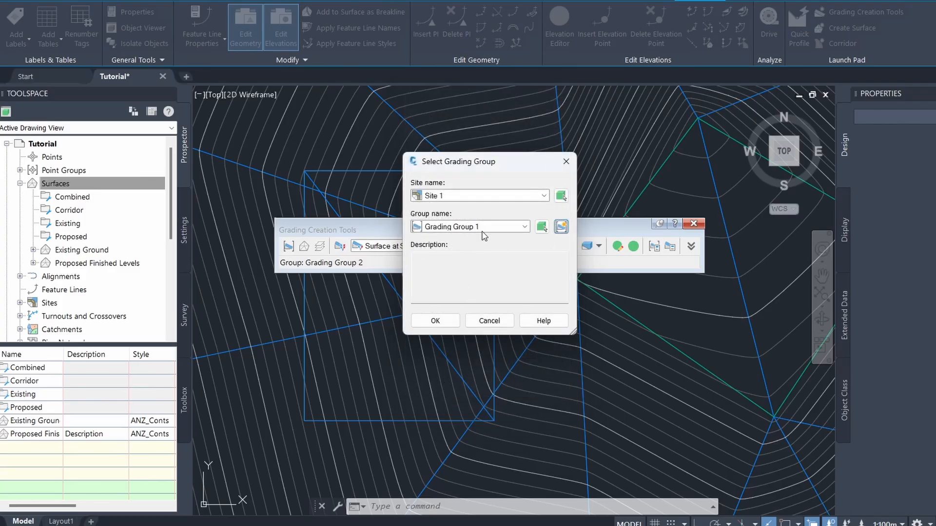
left_click(457, 323)
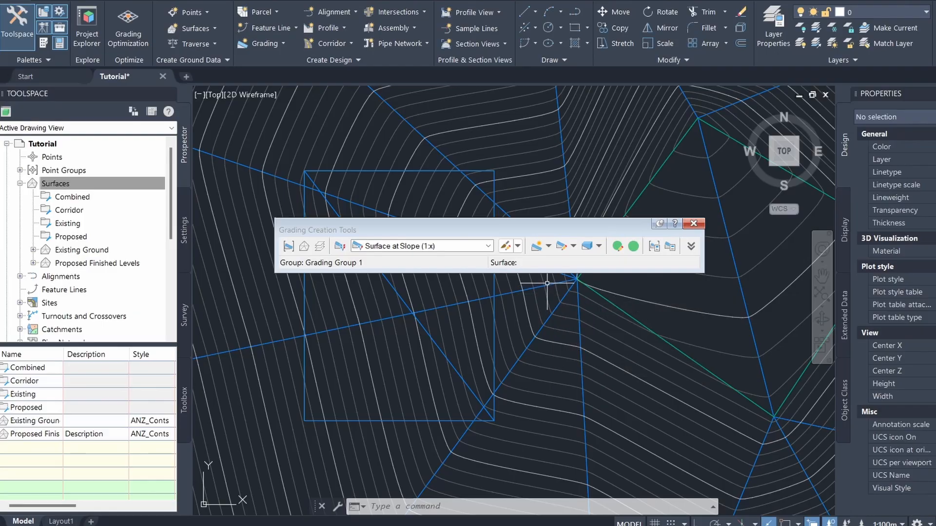
Step: Grade the rectangular feature line outward along its entire length to Existing Ground with 2.00:1 cut and fill slopes
left_click(537, 246)
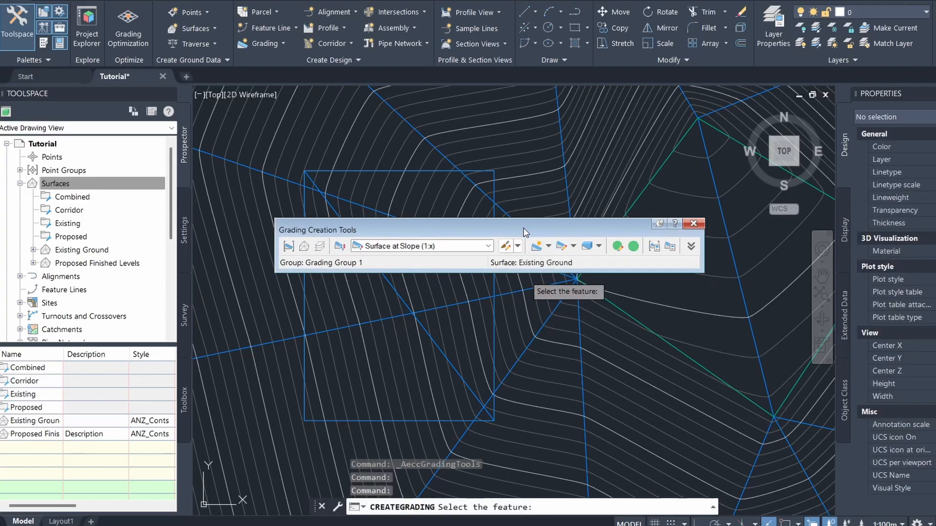
mouse_move(524, 228)
left_mouse_down()
mouse_move(592, 111)
mouse_move(610, 101)
left_mouse_up()
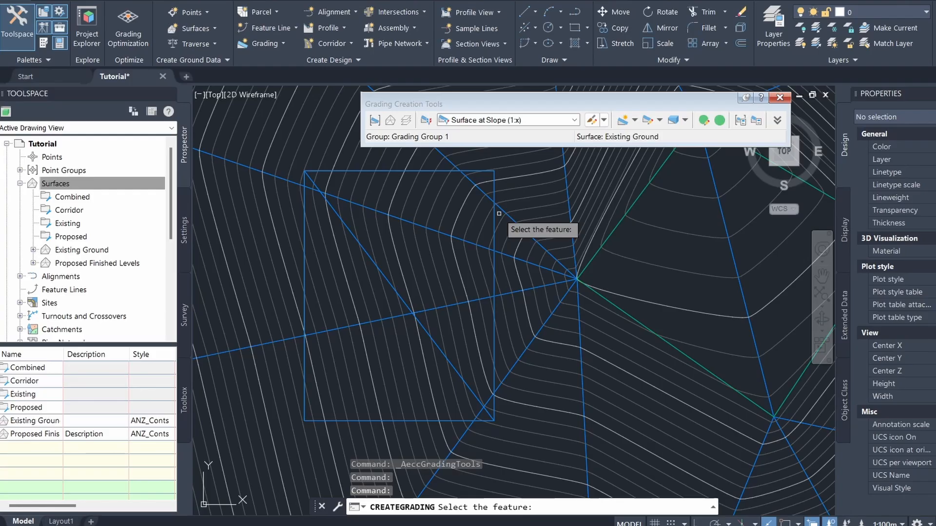
left_click(506, 234)
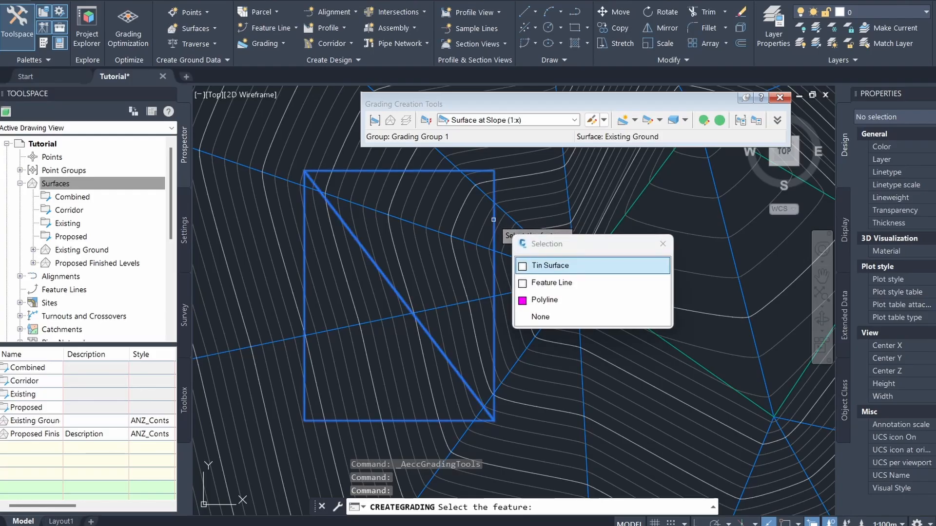
left_click(526, 283)
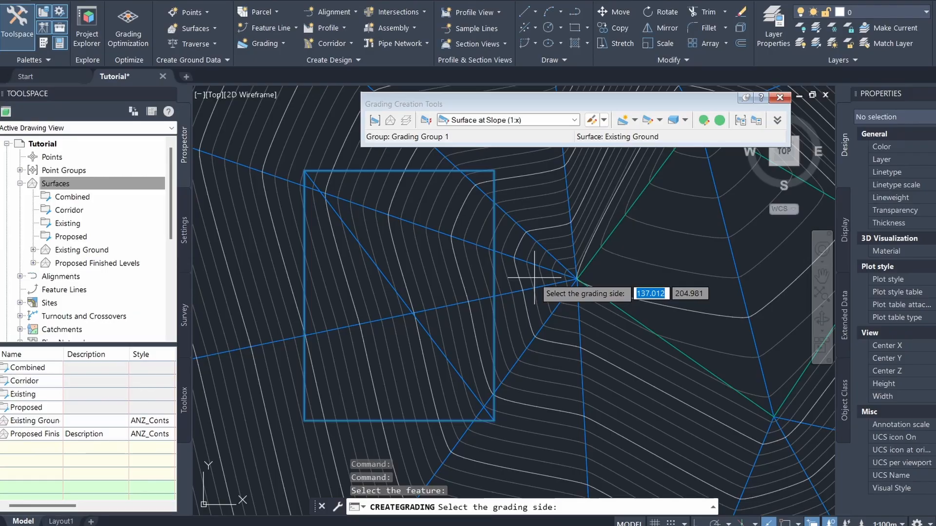
left_click(534, 278)
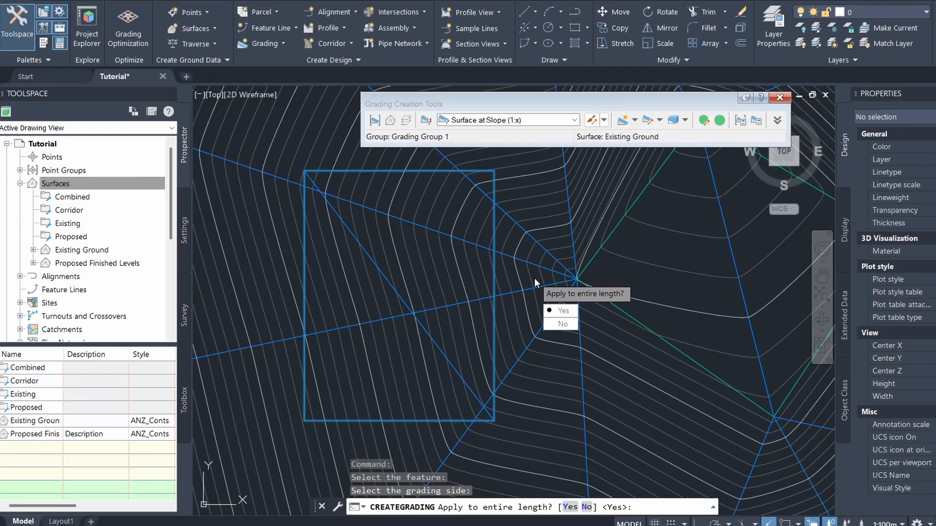
type("y")
key("Return")
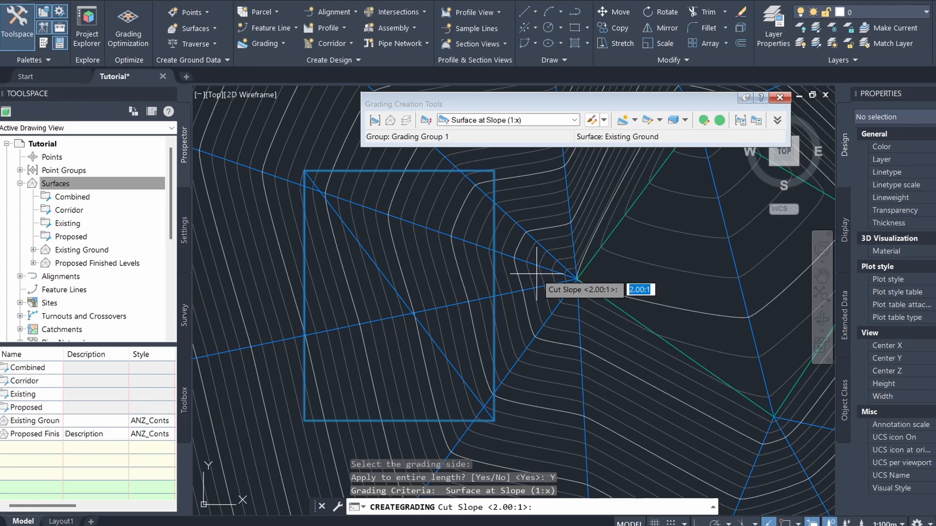
key("Return")
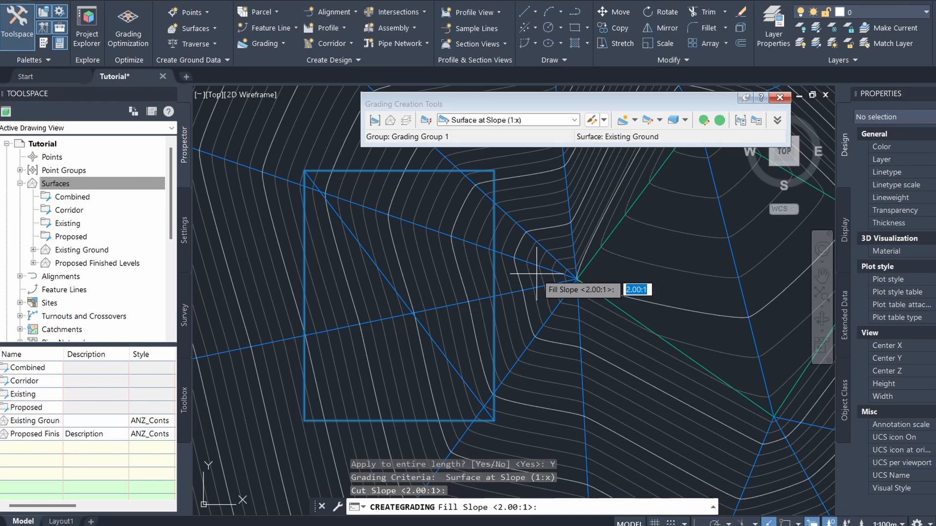
key("Return")
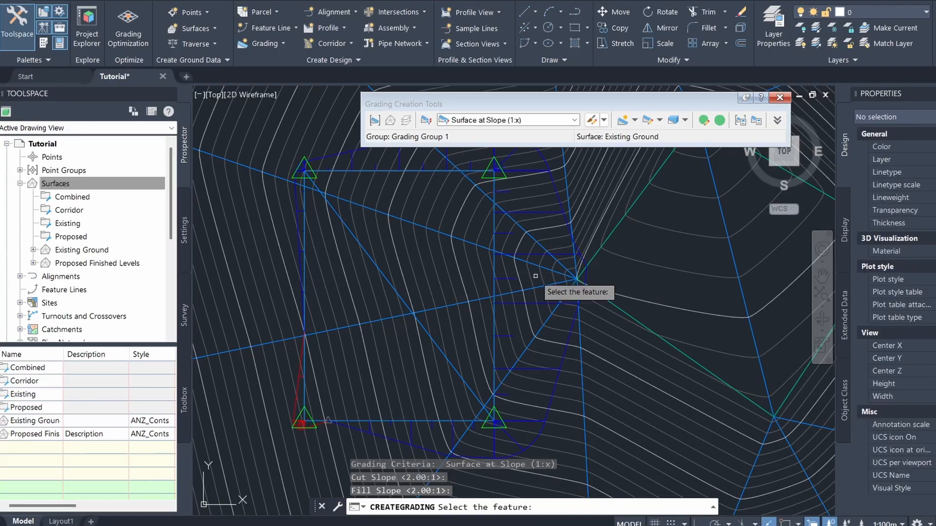
key("Return")
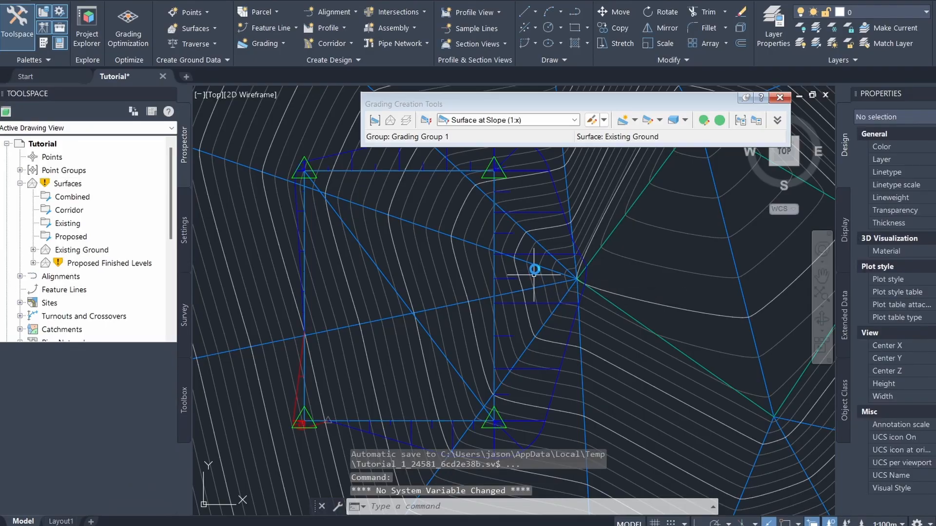
Step: Examine in 3D and in plan how the cut and fill batters around the rectangular pad meet the existing ground
scroll(509, 280, "down", 2)
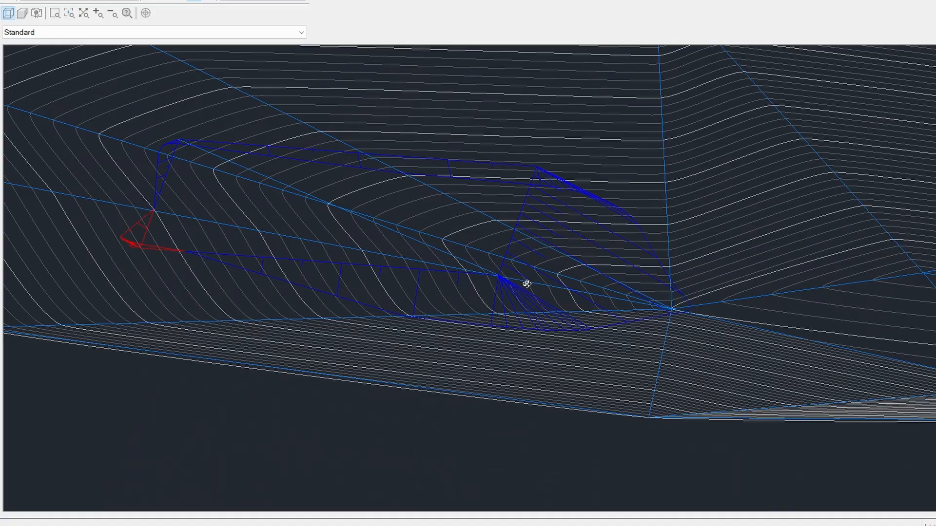
mouse_move(526, 282)
left_mouse_down()
mouse_move(529, 266)
mouse_move(403, 244)
mouse_move(334, 253)
mouse_move(418, 277)
mouse_move(534, 248)
left_mouse_up()
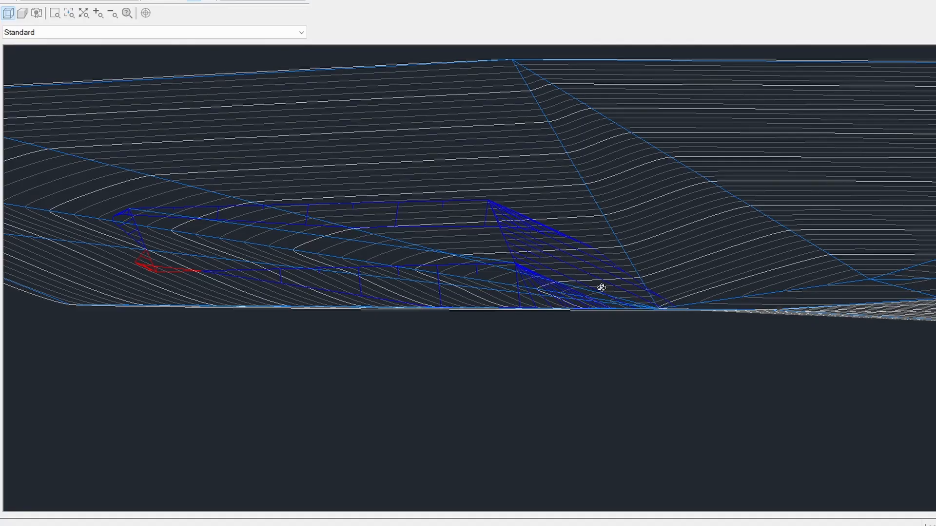
left_click_drag(602, 286, 257, 267)
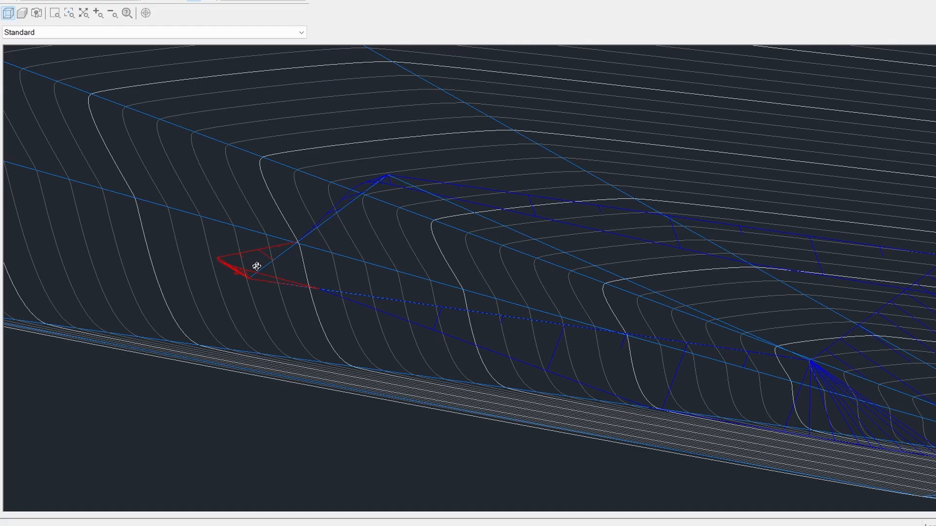
left_click_drag(232, 265, 386, 255)
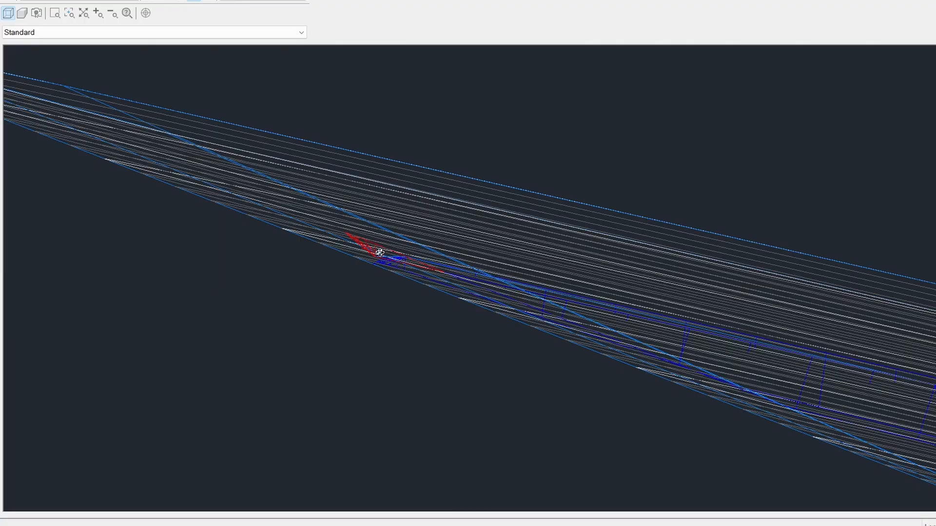
left_click_drag(380, 250, 513, 326)
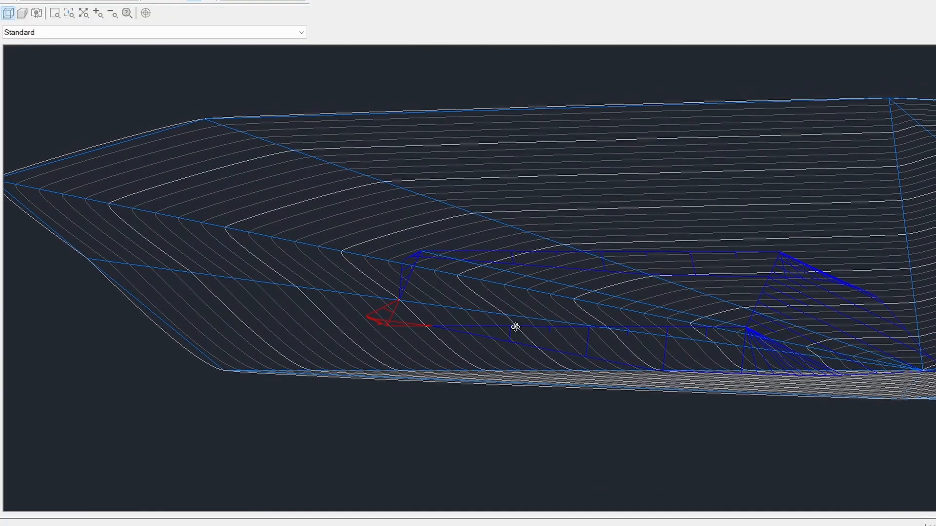
left_click_drag(543, 293, 581, 305)
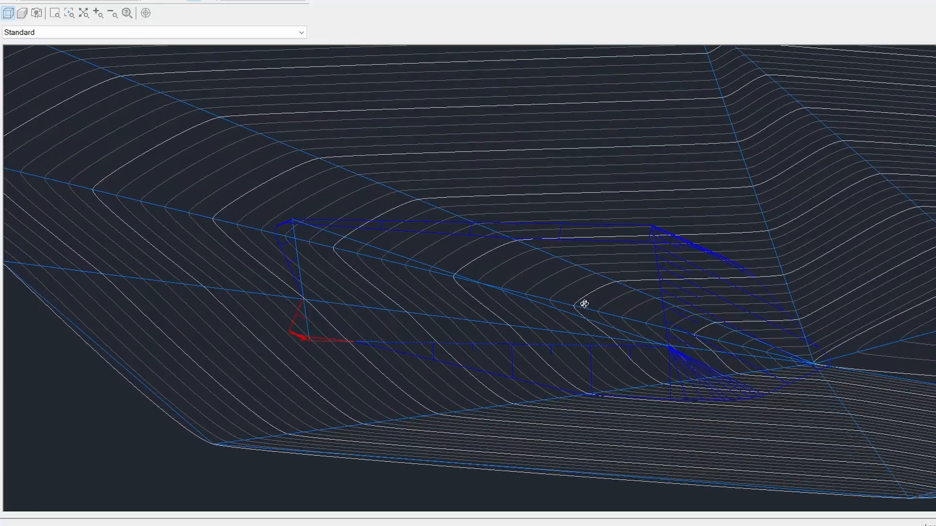
key("Escape")
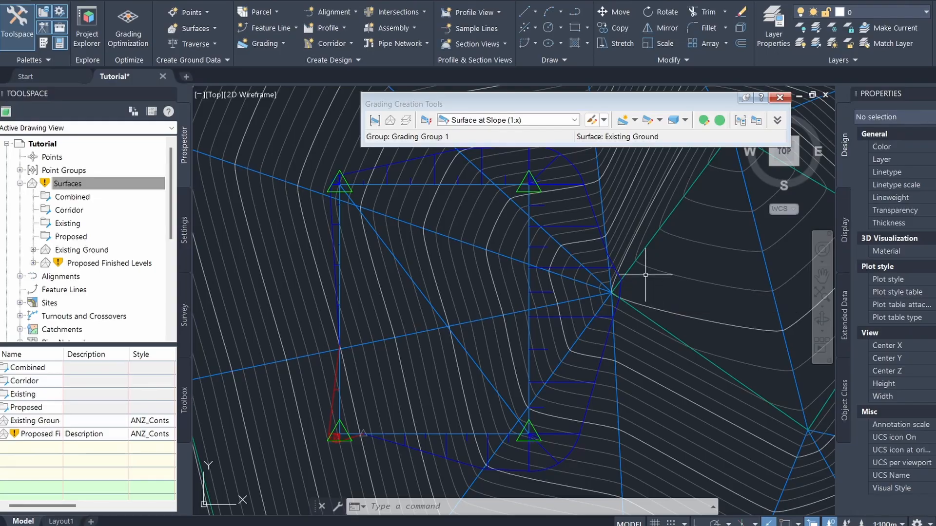
scroll(595, 226, "up", 2)
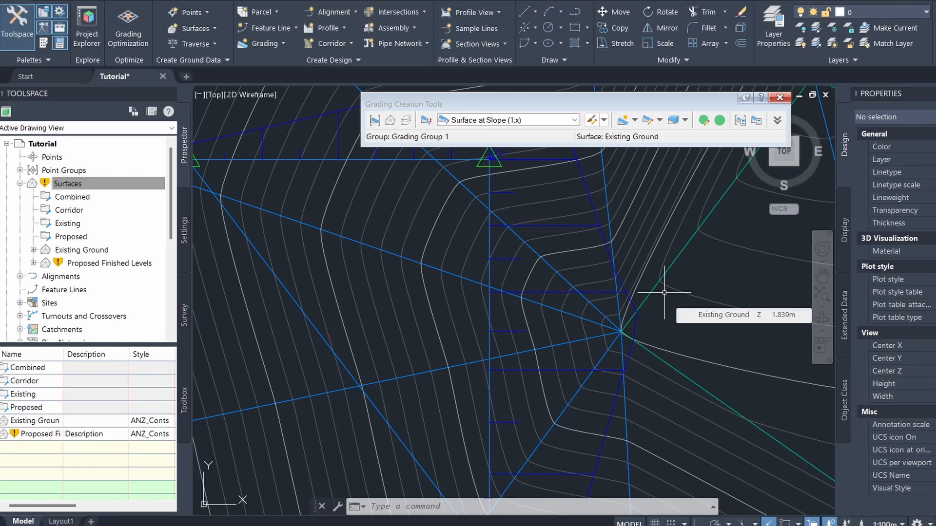
scroll(663, 293, "down", 2)
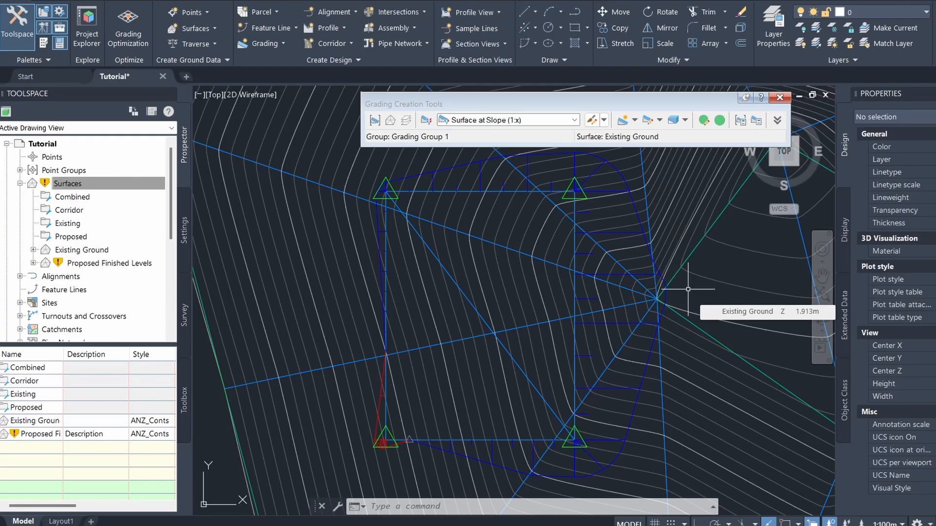
Step: Add the outer daylight feature line of the grading to the Proposed Finished Levels surface as a Standard breakline
left_click(644, 237)
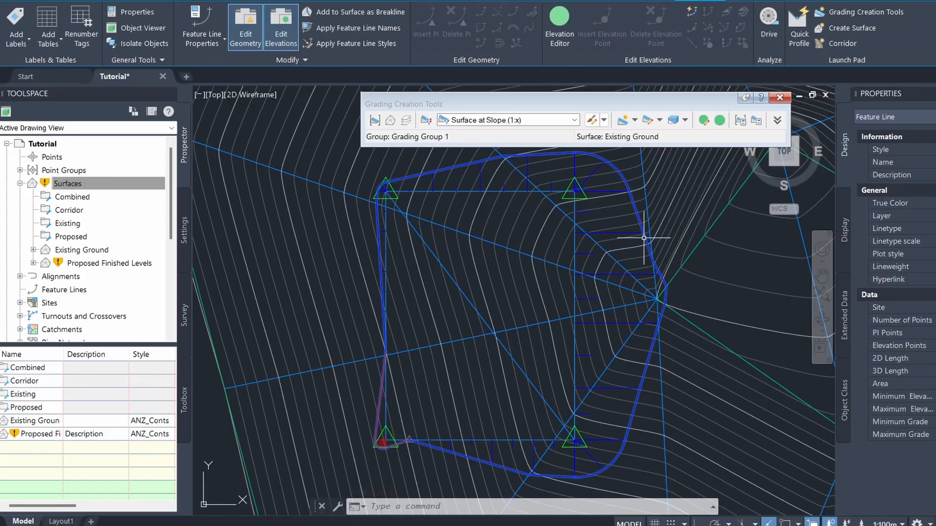
left_click(402, 15)
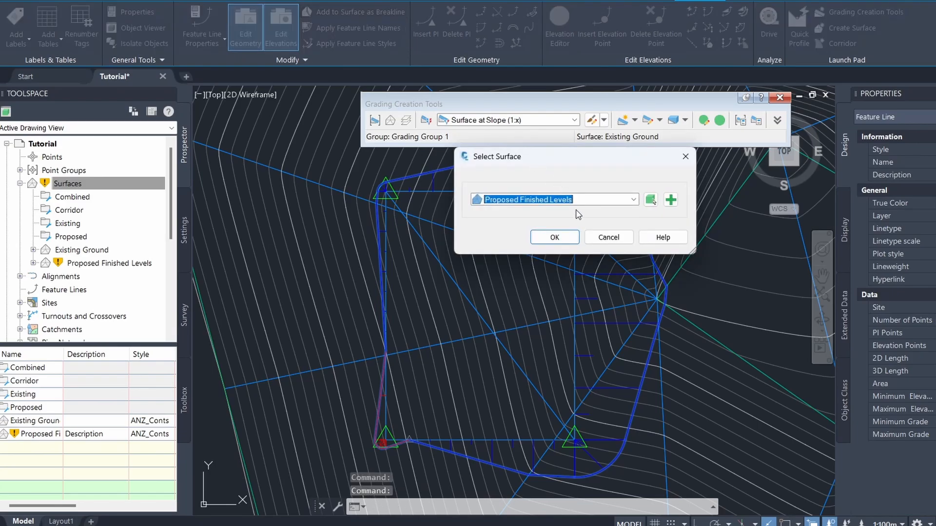
left_click(566, 239)
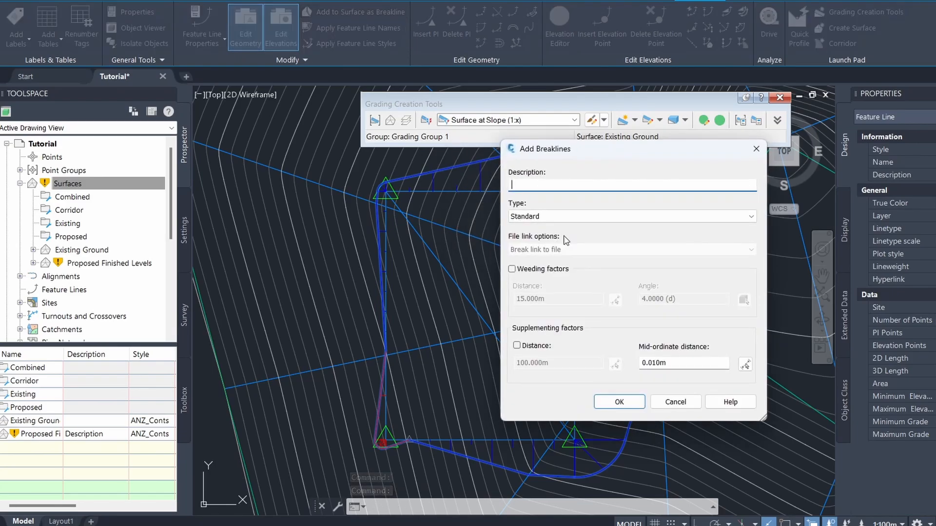
left_click(619, 402)
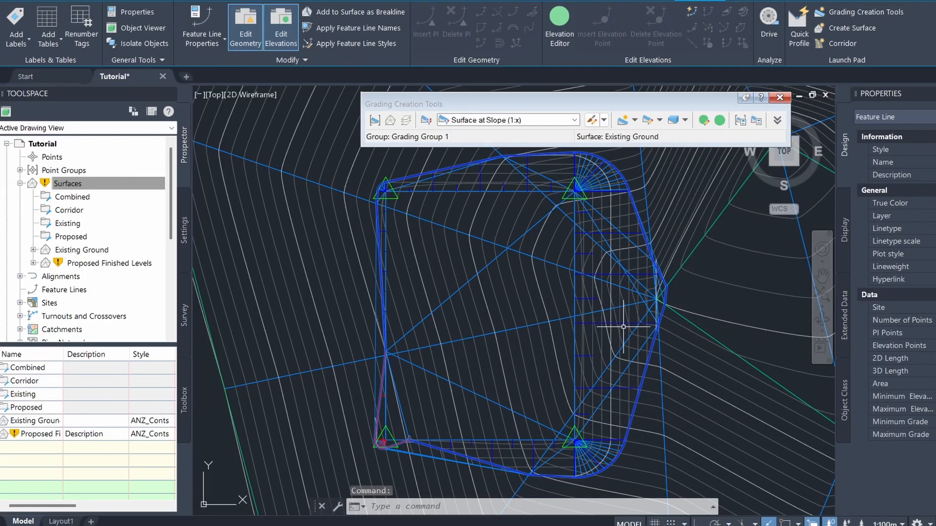
key("Escape")
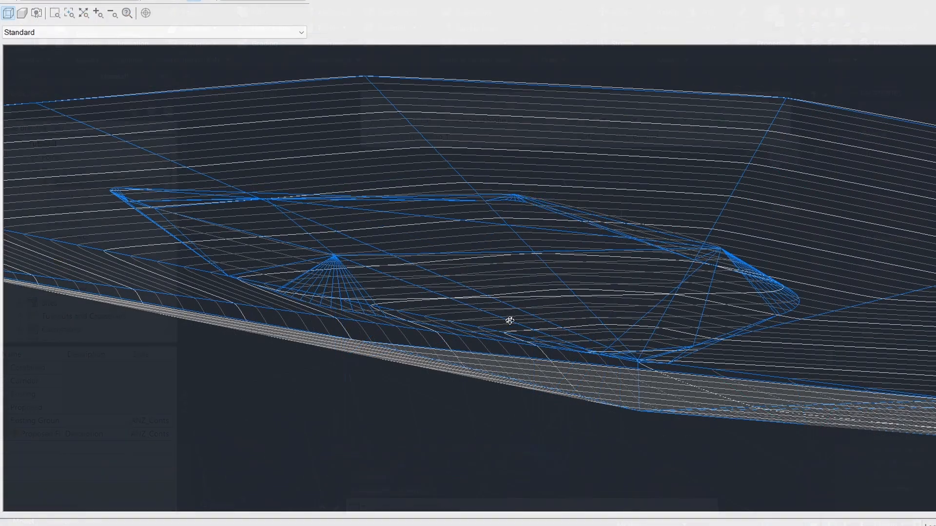
Step: Inspect in 3D how the Proposed Finished Levels surface forms the graded pad against the existing ground
left_click_drag(509, 319, 506, 339)
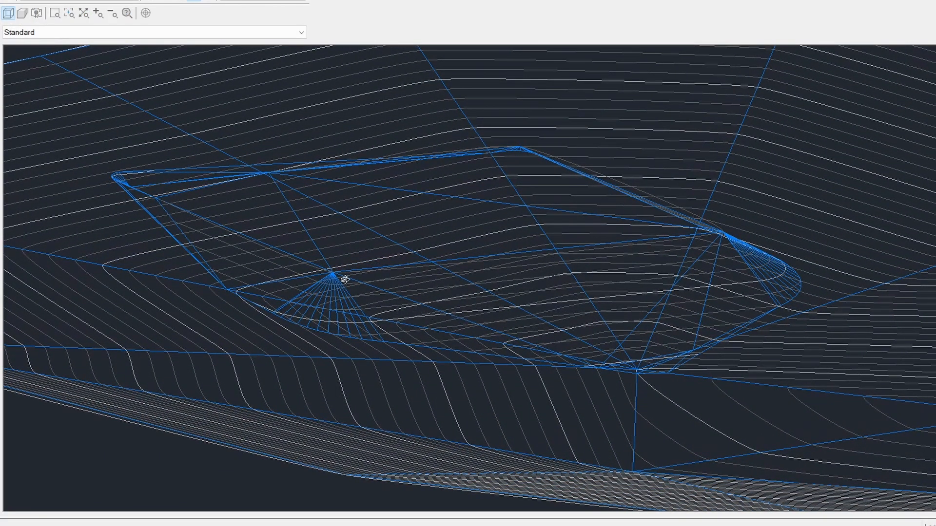
left_click_drag(278, 298, 536, 349)
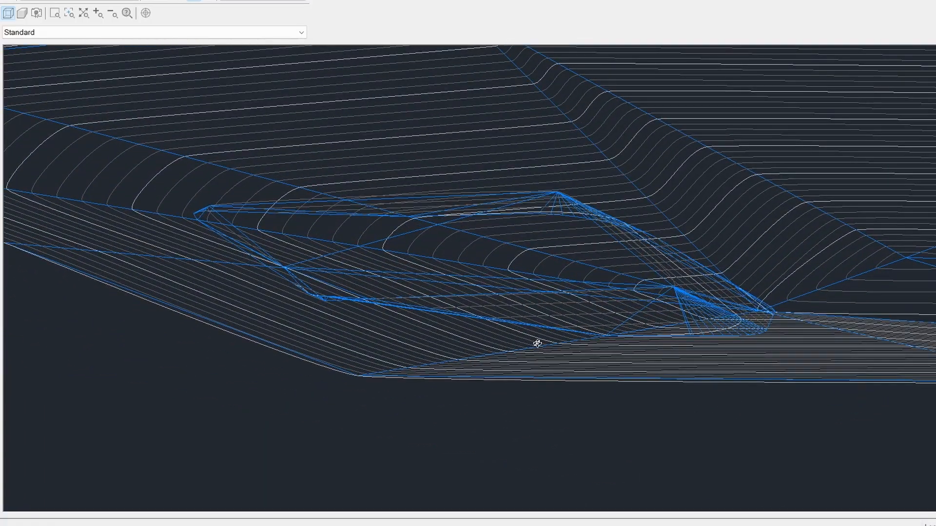